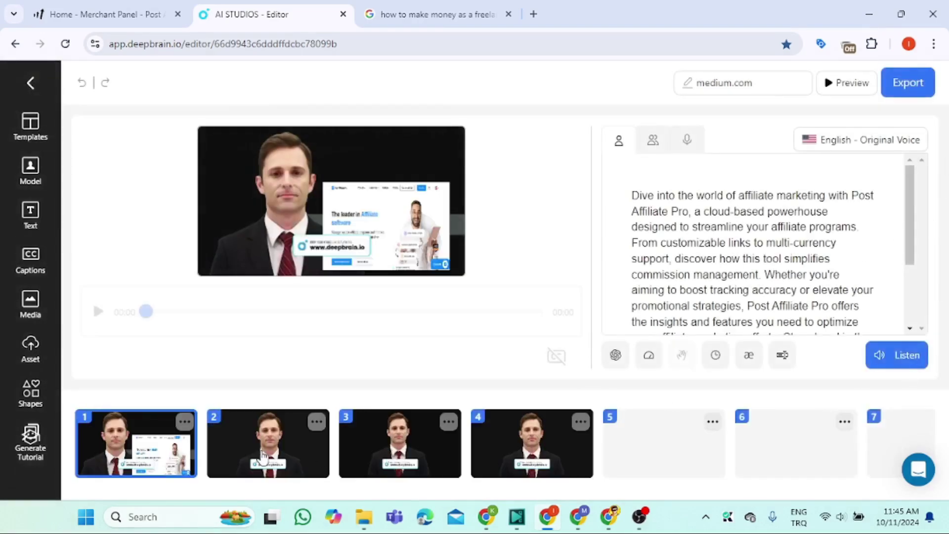
Review the Post Affiliate Pro scripts of scenes 2 through 7, then return to scene 1
{"action": "left_click", "coordinate": [271, 457]}
{"action": "left_click", "coordinate": [396, 452]}
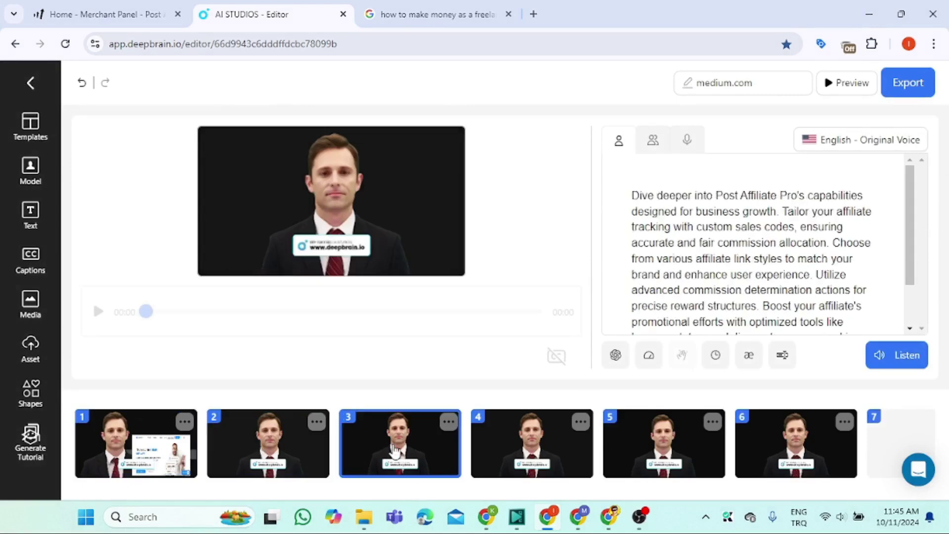
{"action": "left_click", "coordinate": [566, 453]}
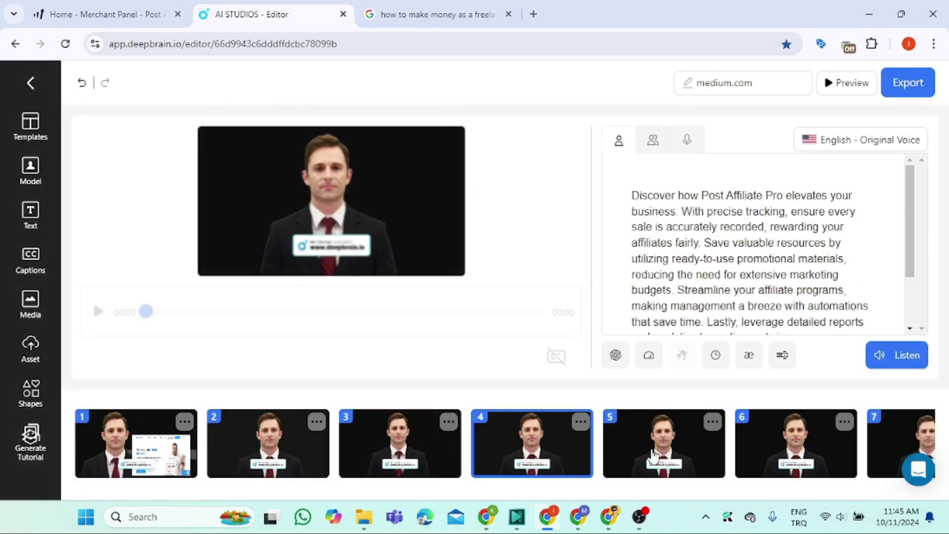
{"action": "left_click", "coordinate": [652, 455]}
{"action": "left_click", "coordinate": [802, 452]}
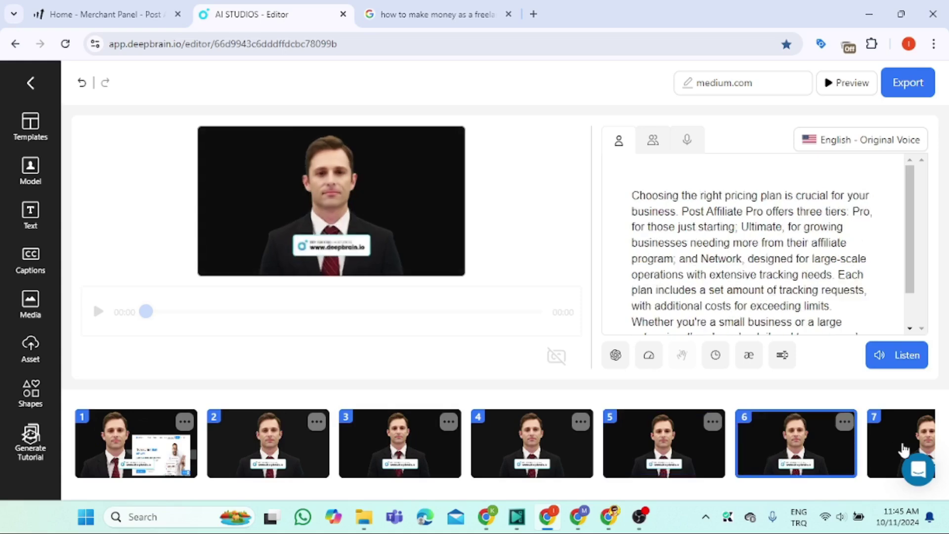
{"action": "left_click", "coordinate": [888, 447]}
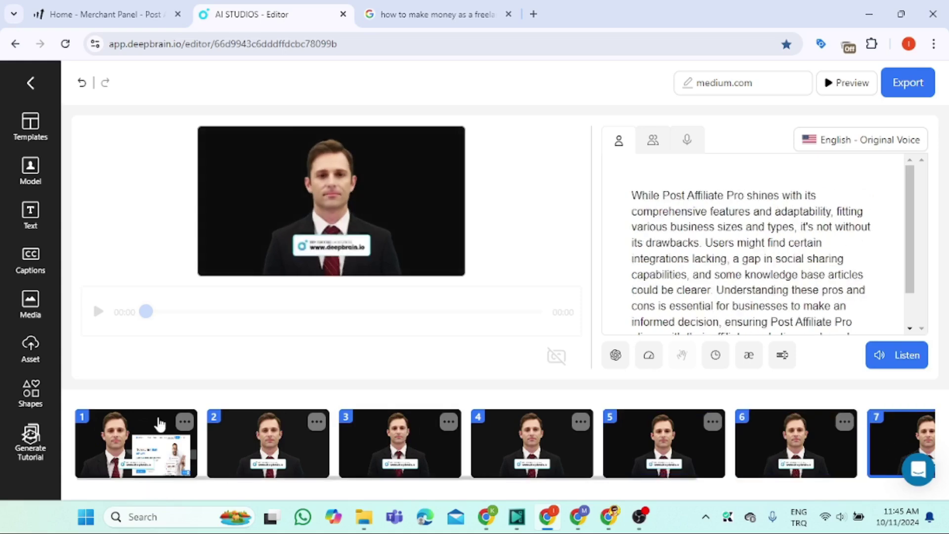
{"action": "left_click", "coordinate": [158, 422]}
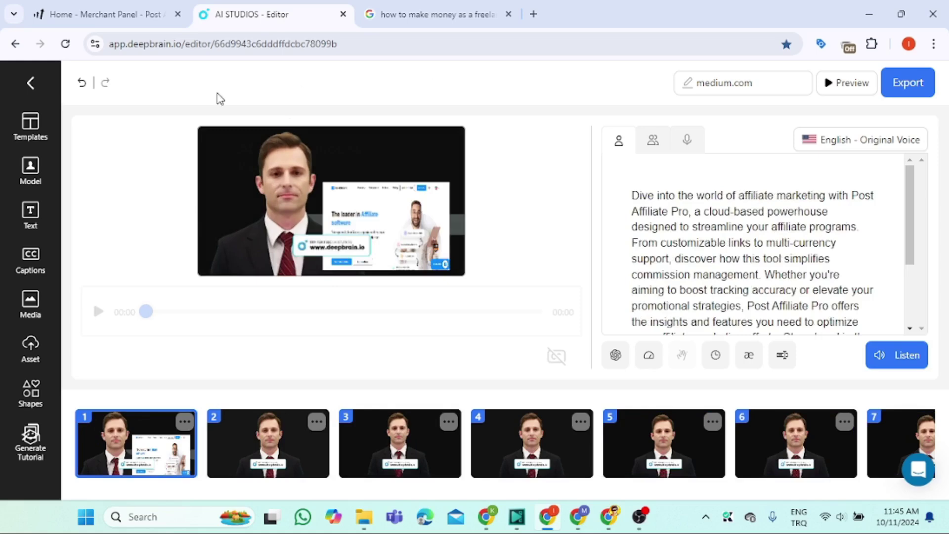
Leave the medium.com project and return to the AI Studios dashboard
{"action": "left_click", "coordinate": [14, 44]}
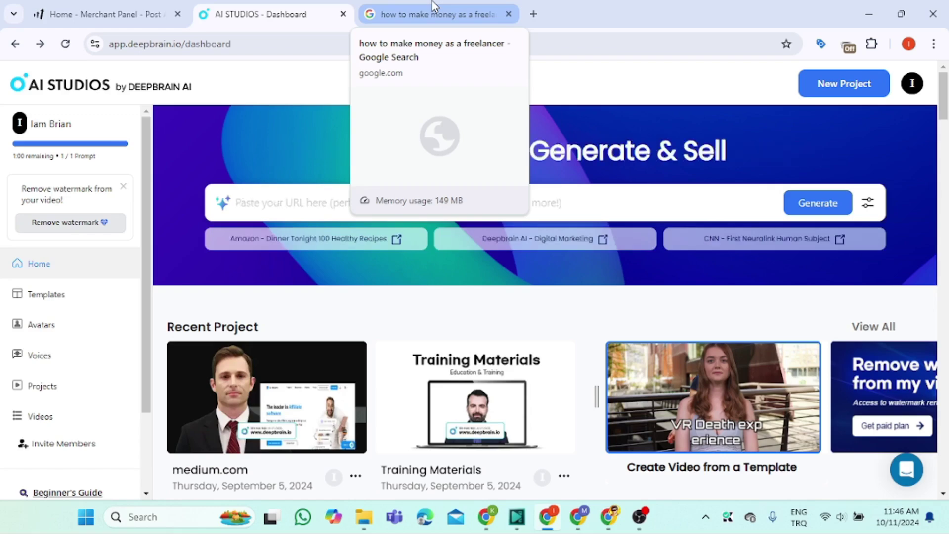
Rerun the freelancer earnings search and bring up the link menu on the Wix '14 ways' article
{"action": "left_click", "coordinate": [431, 7]}
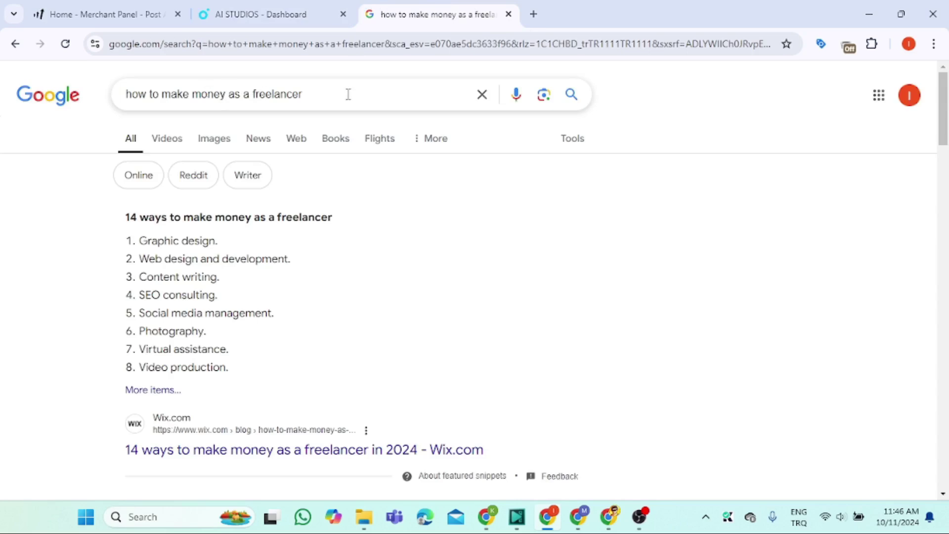
{"action": "left_click", "coordinate": [572, 109]}
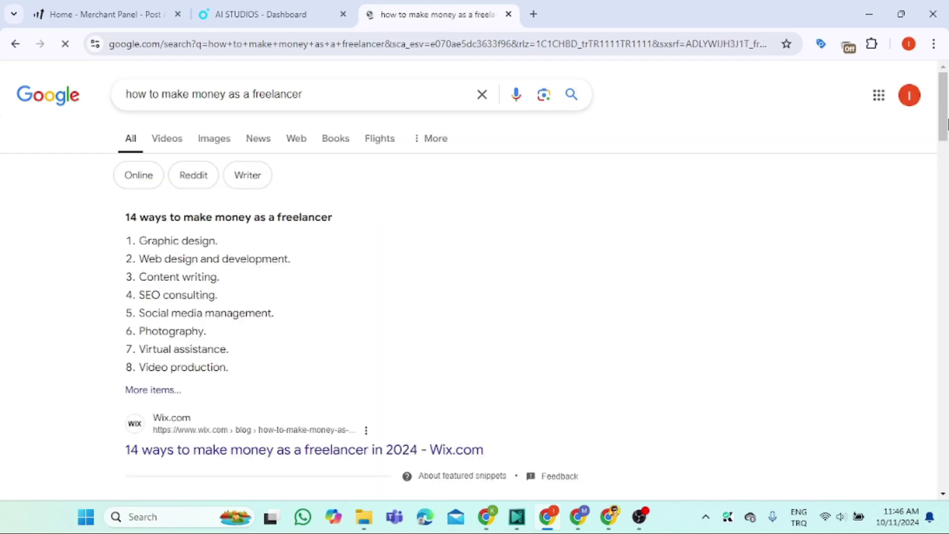
{"action": "scroll", "coordinate": [945, 122], "scroll_direction": "down", "scroll_amount": 2}
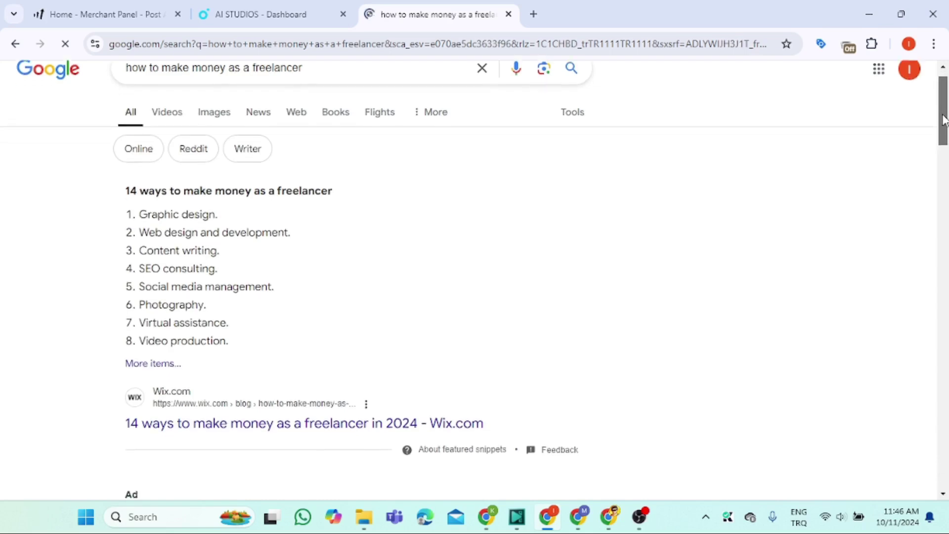
{"action": "scroll", "coordinate": [945, 121], "scroll_direction": "down", "scroll_amount": 2}
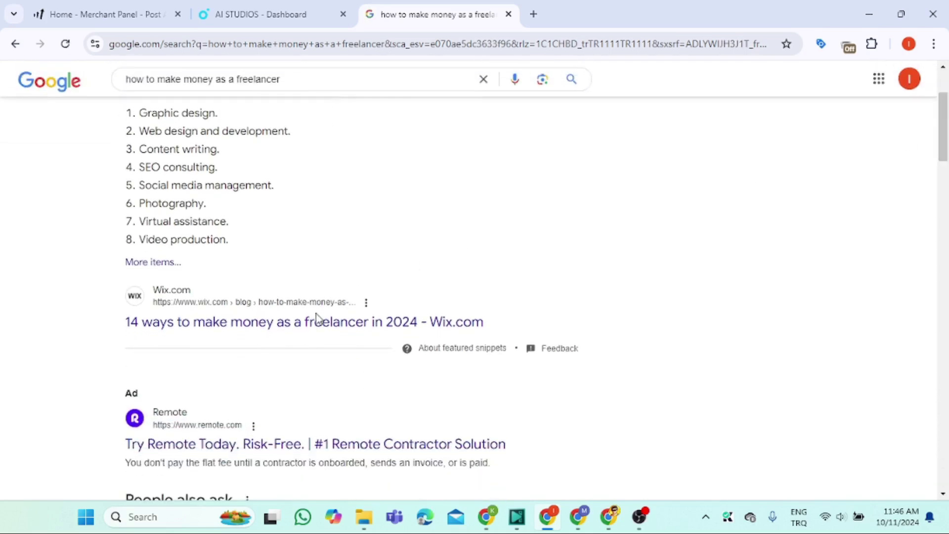
{"action": "right_click", "coordinate": [314, 324]}
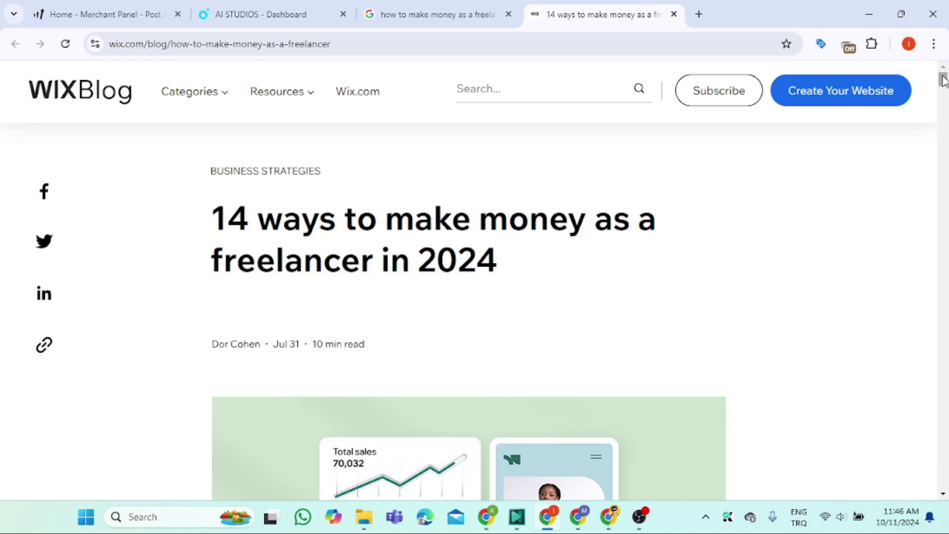
Copy the Wix freelancing article's web address from the address bar
{"action": "mouse_move", "coordinate": [943, 80]}
{"action": "left_mouse_down"}
{"action": "mouse_move", "coordinate": [943, 116]}
{"action": "mouse_move", "coordinate": [943, 76]}
{"action": "left_mouse_up"}
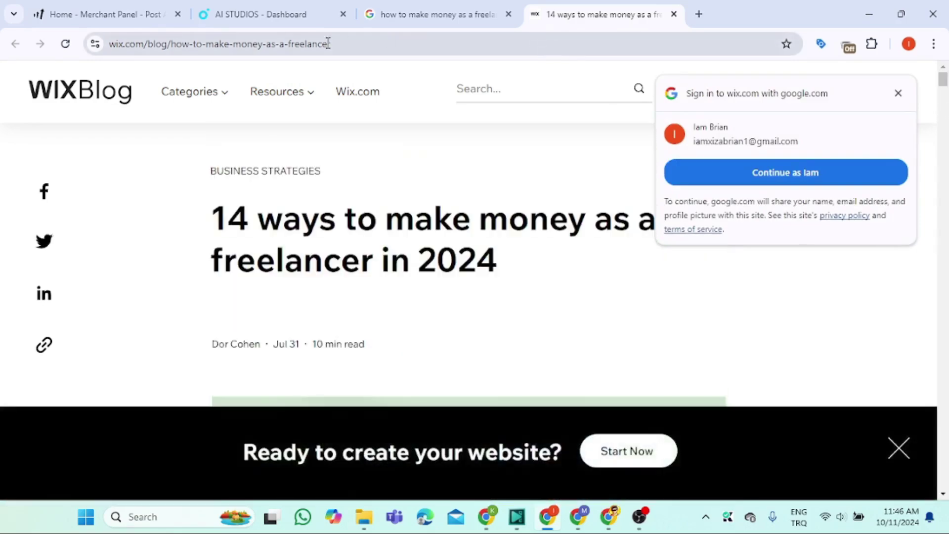
{"action": "left_click", "coordinate": [290, 43]}
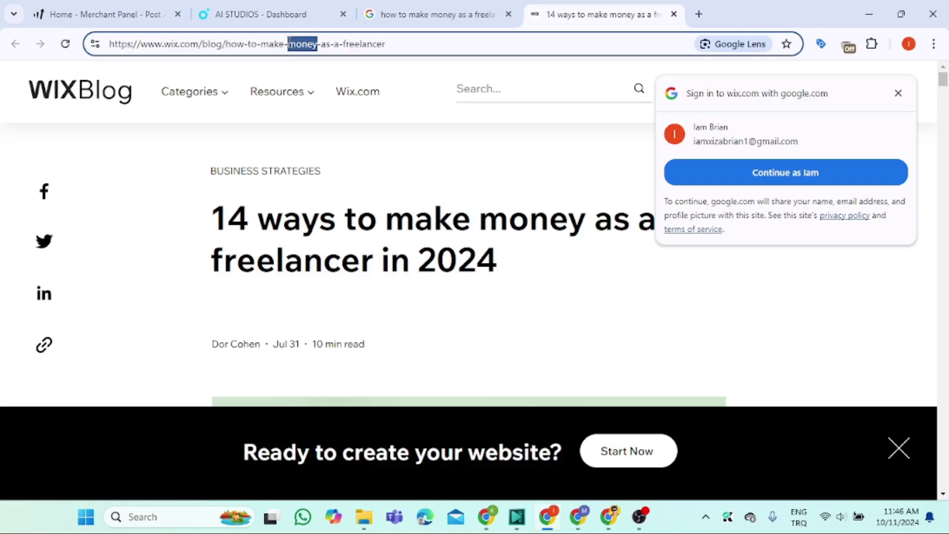
{"action": "right_click", "coordinate": [289, 43]}
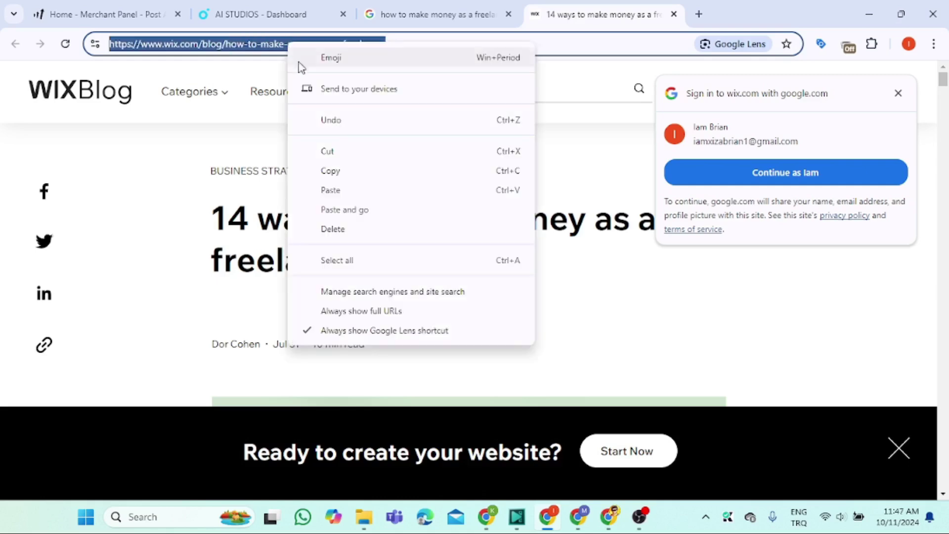
{"action": "left_click", "coordinate": [330, 170]}
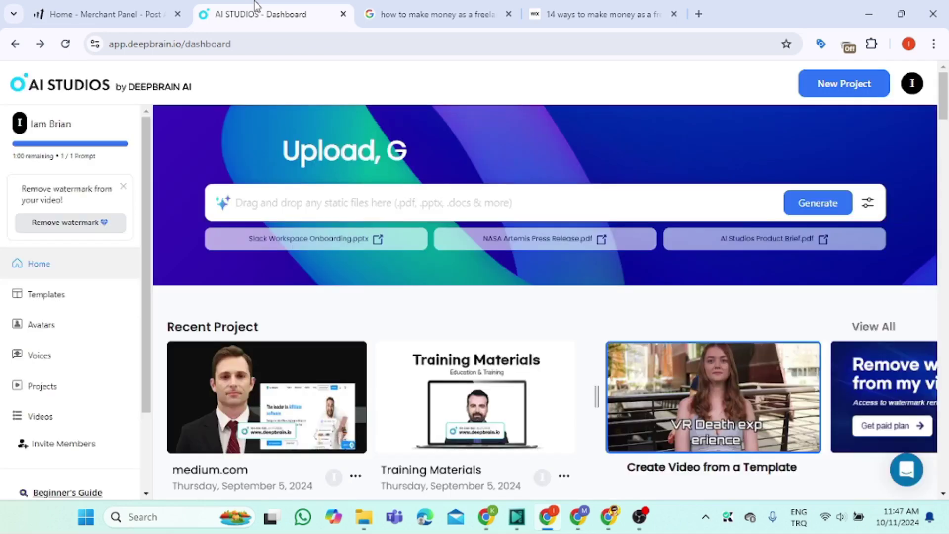
Paste the Wix article URL into the upload box and generate a video from it
{"action": "right_click", "coordinate": [248, 196]}
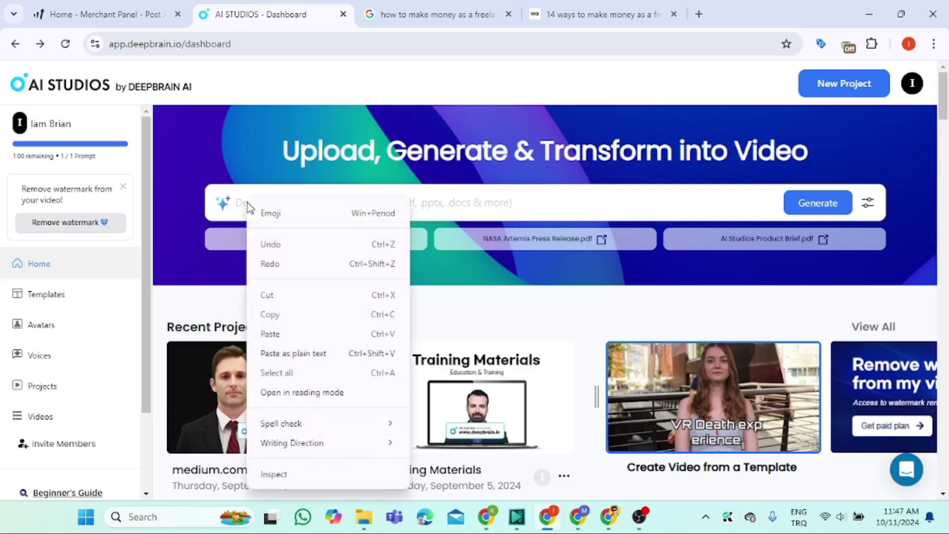
{"action": "left_click", "coordinate": [267, 334]}
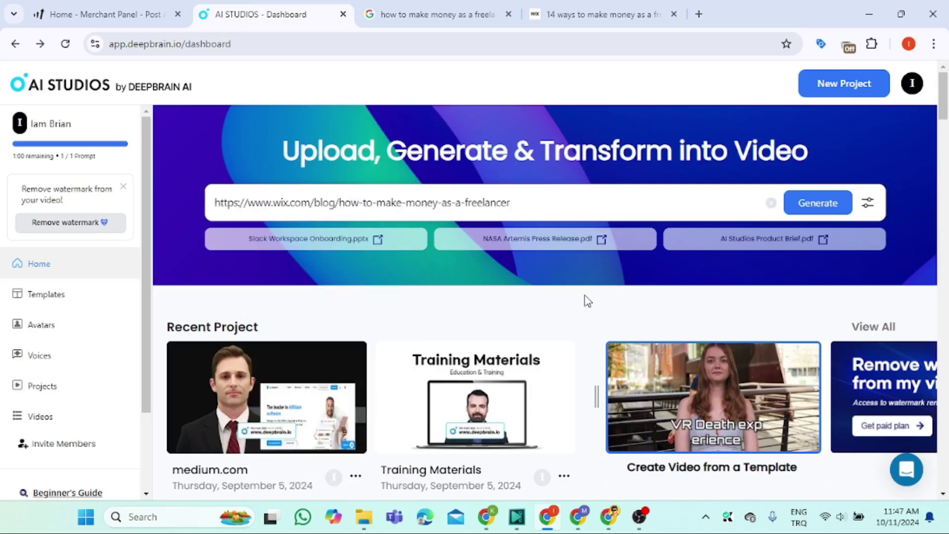
{"action": "left_click", "coordinate": [823, 211]}
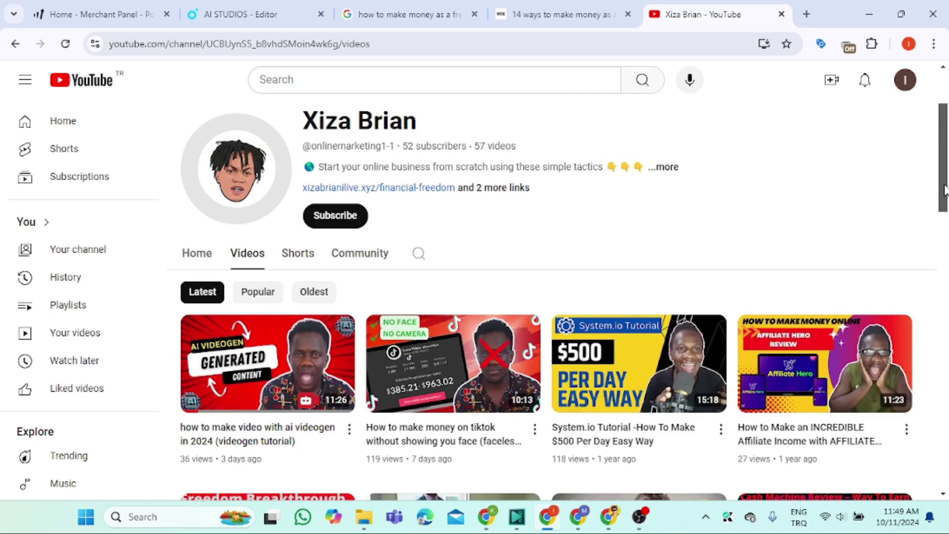
{"action": "left_click_drag", "start_coordinate": [944, 190], "coordinate": [942, 139]}
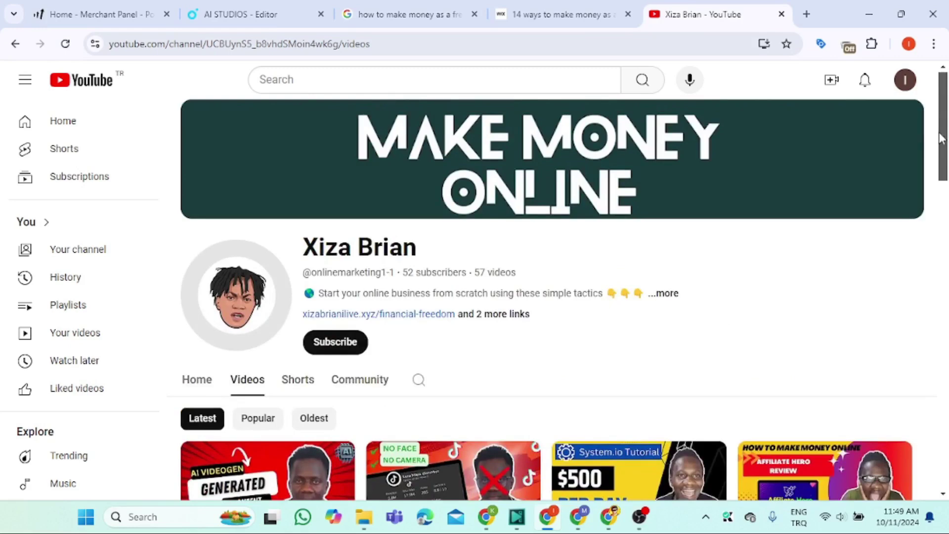
{"action": "left_click", "coordinate": [242, 17]}
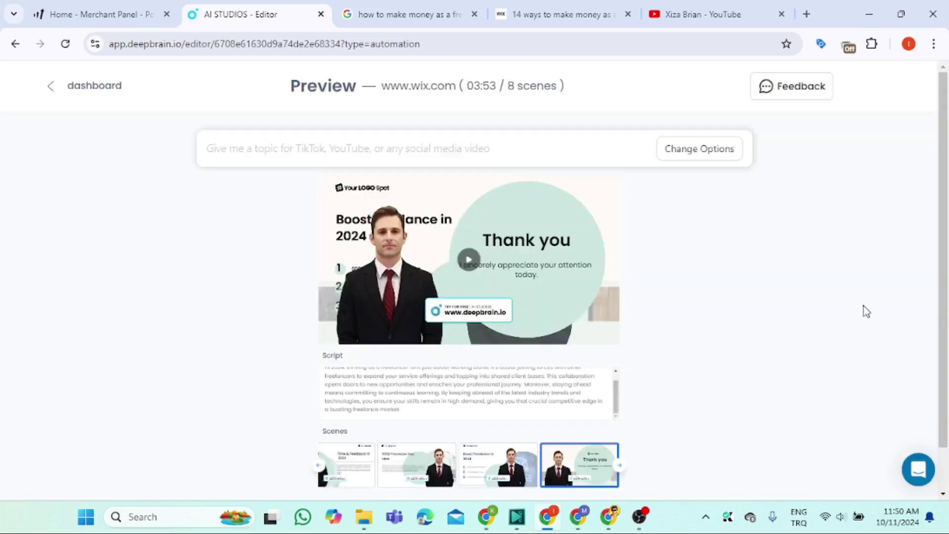
{"action": "scroll", "coordinate": [945, 411], "scroll_direction": "down", "scroll_amount": 1}
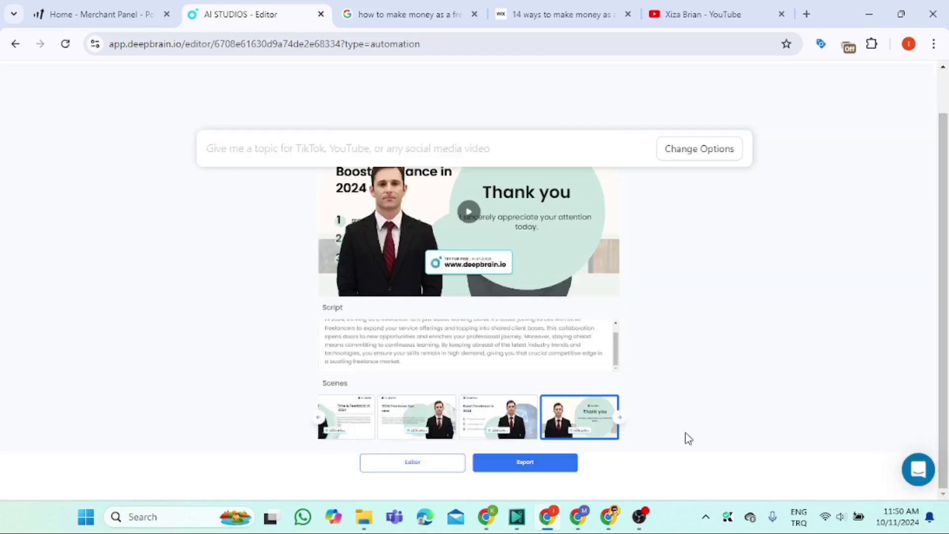
{"action": "left_click", "coordinate": [413, 463]}
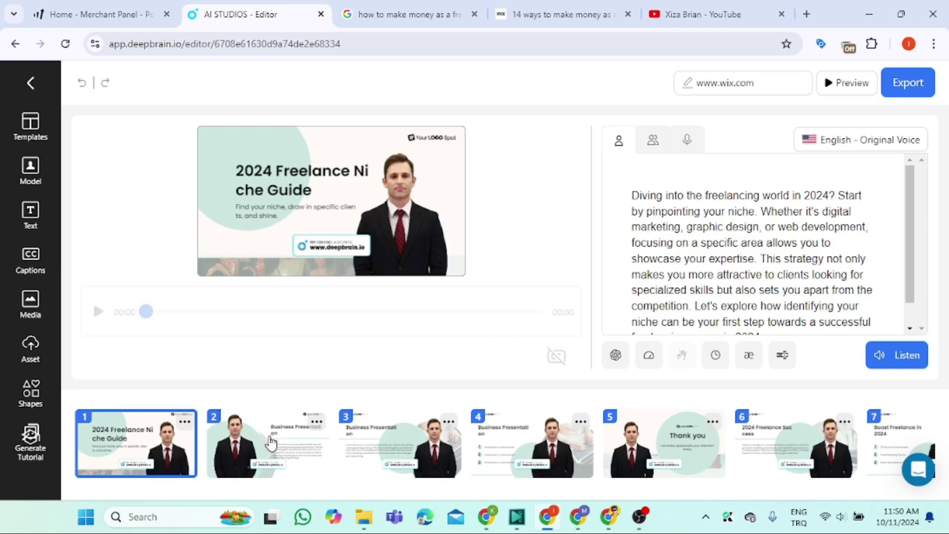
Check scenes 2 and 4, then select all scenes and scroll the timeline through to scene 8
{"action": "left_click", "coordinate": [271, 441]}
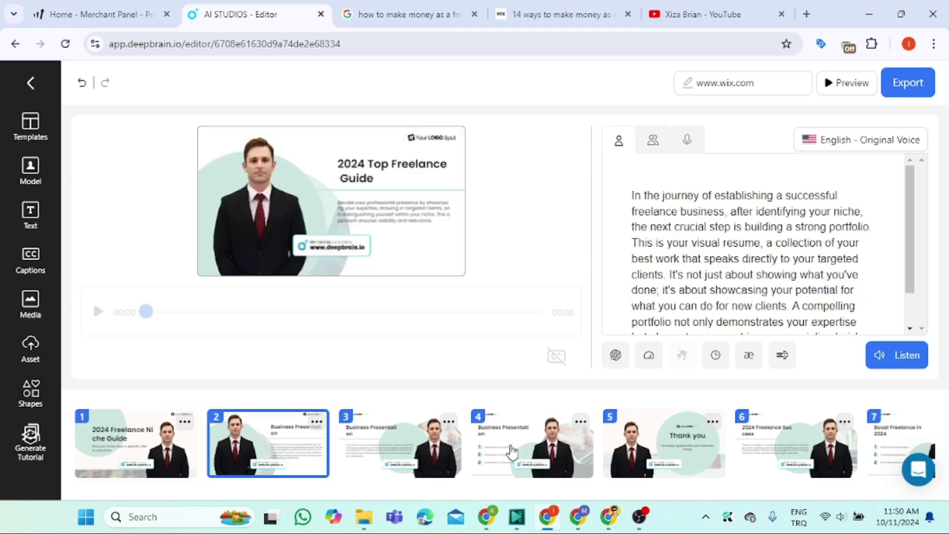
{"action": "left_click", "coordinate": [512, 450]}
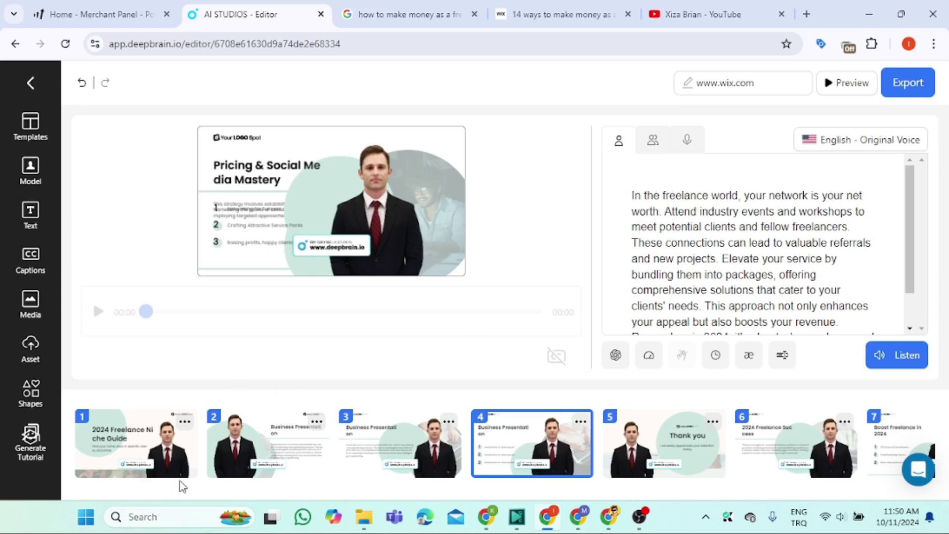
{"action": "key", "text": "ctrl+a"}
{"action": "left_click_drag", "start_coordinate": [216, 486], "coordinate": [450, 496]}
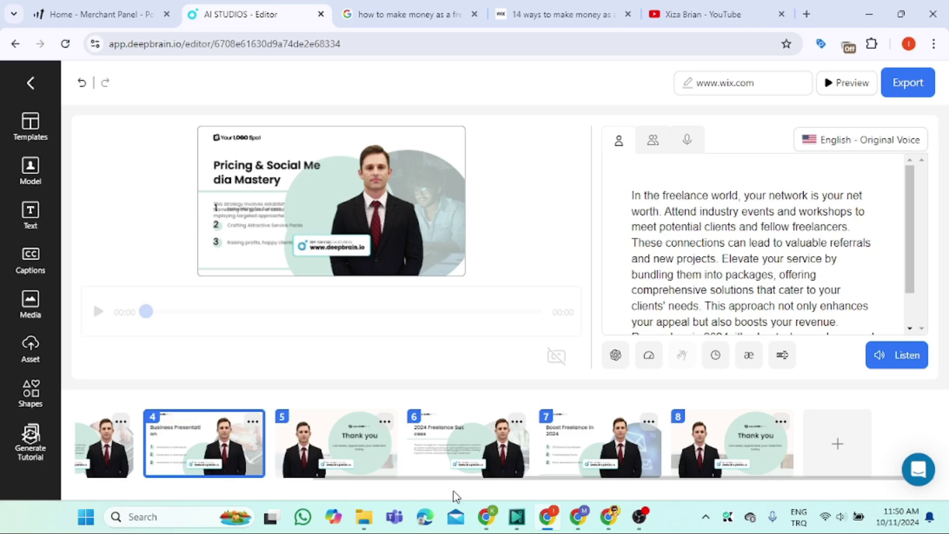
{"action": "key", "text": "ctrl+a"}
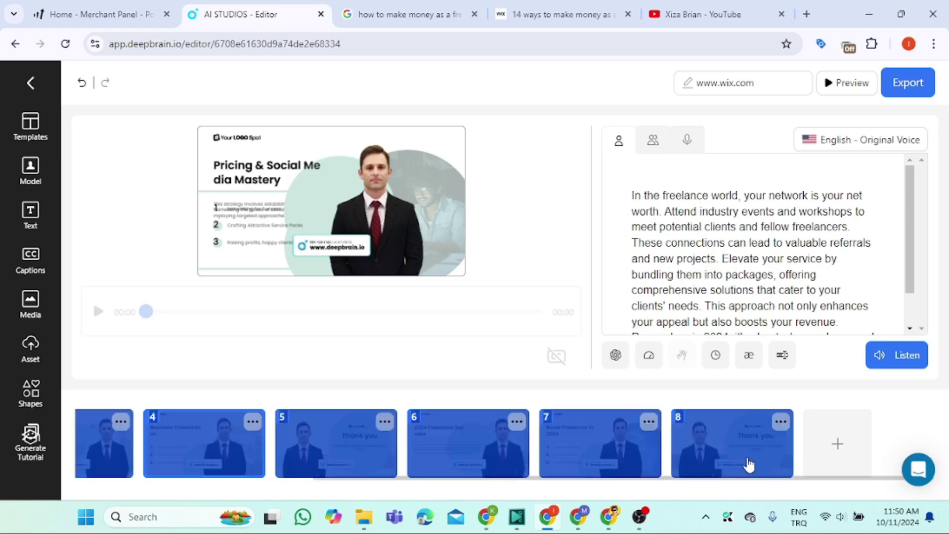
{"action": "left_click", "coordinate": [757, 494]}
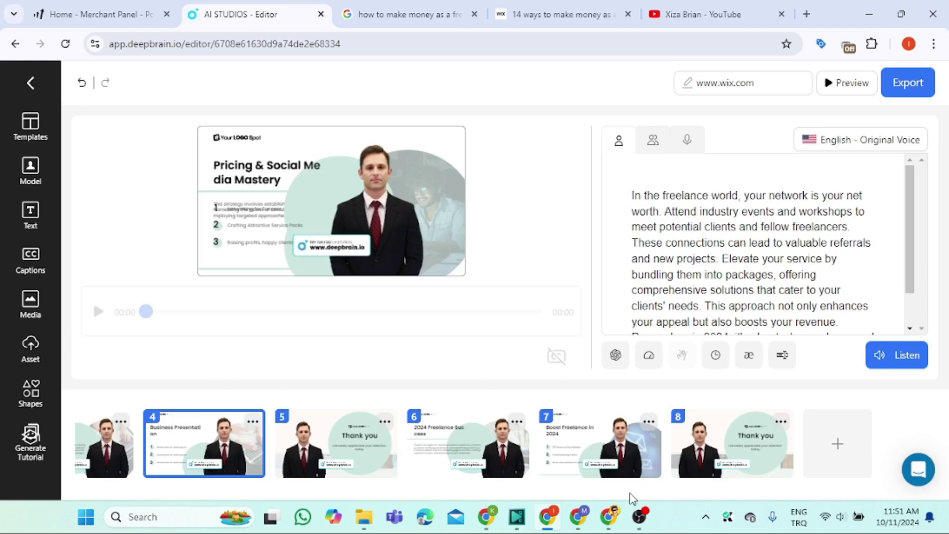
Open scene 1, '2024 Freelance Niche Guide', and select its title text and logo placeholder
{"action": "left_click_drag", "start_coordinate": [572, 483], "coordinate": [300, 498]}
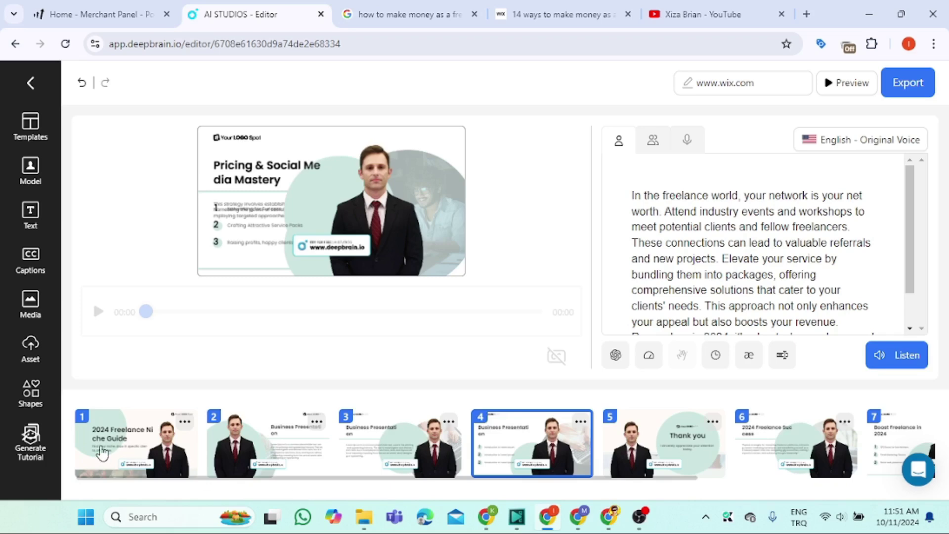
{"action": "left_click", "coordinate": [139, 448]}
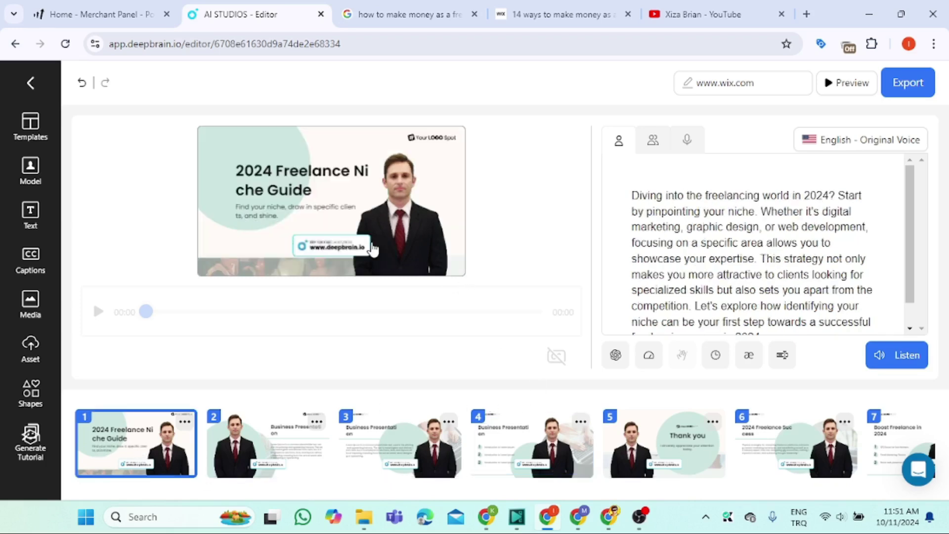
{"action": "left_click", "coordinate": [313, 189]}
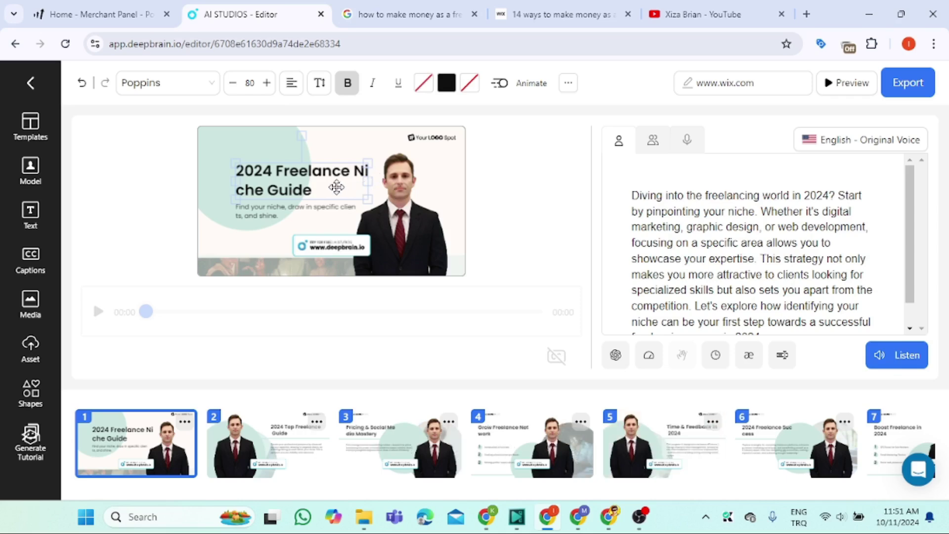
{"action": "left_click", "coordinate": [424, 138]}
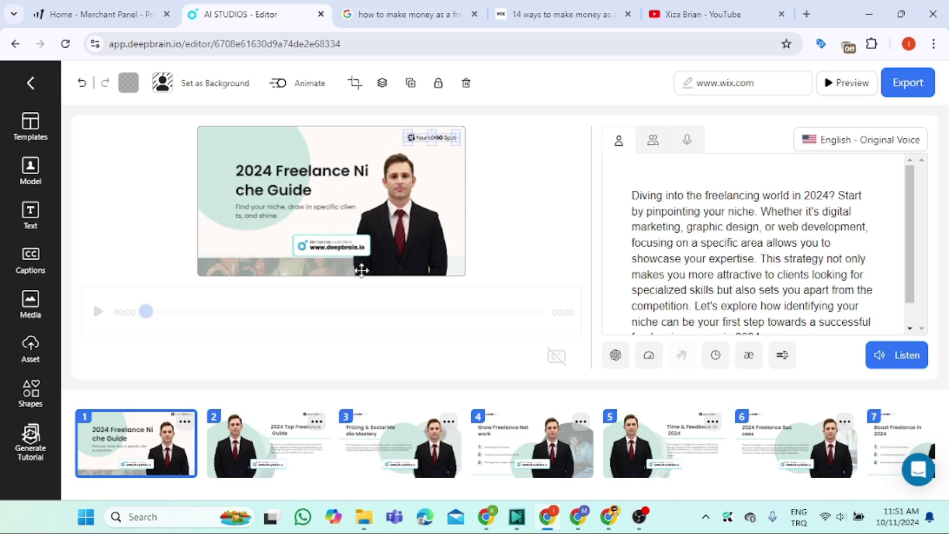
View scenes 2 through 7, ending on 'Boost Freelance in 2024', and scroll the strip to reveal scene 8
{"action": "left_click", "coordinate": [302, 457]}
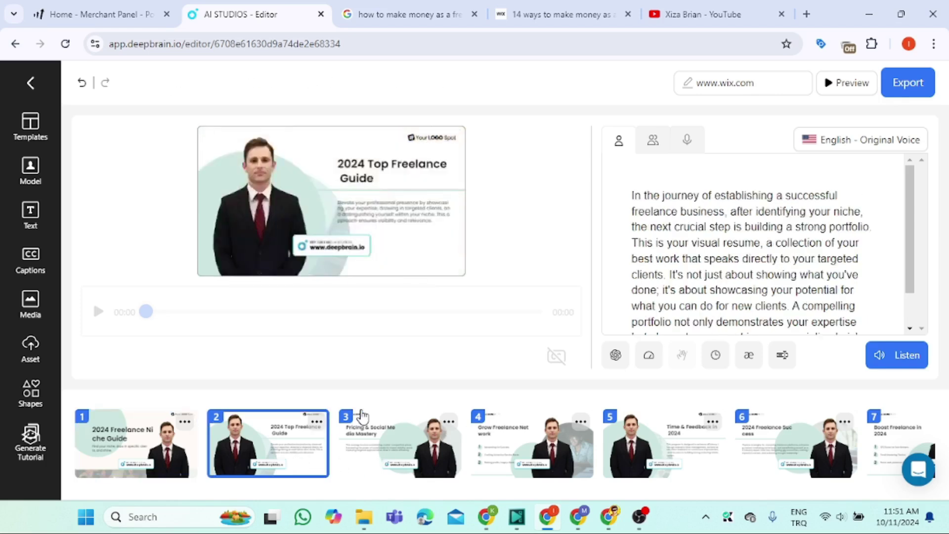
{"action": "left_click", "coordinate": [416, 454]}
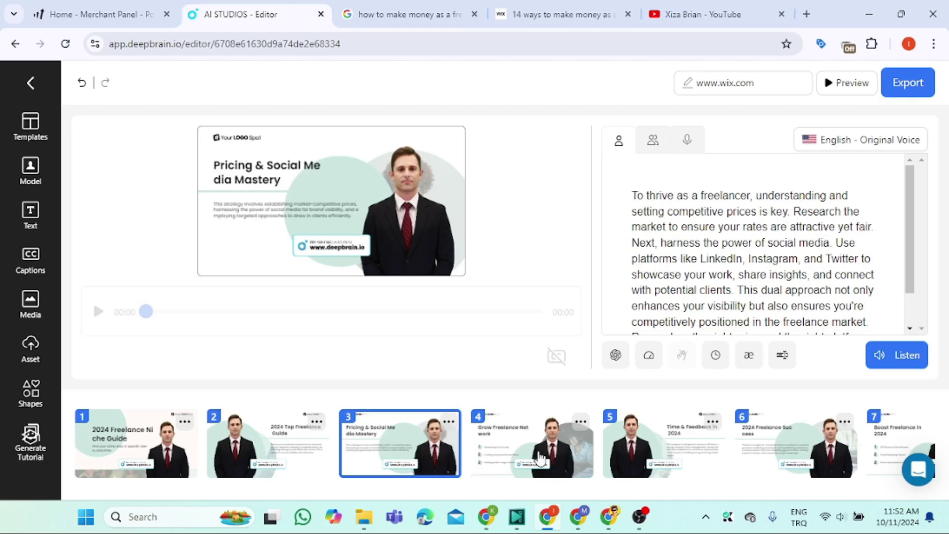
{"action": "left_click", "coordinate": [585, 456]}
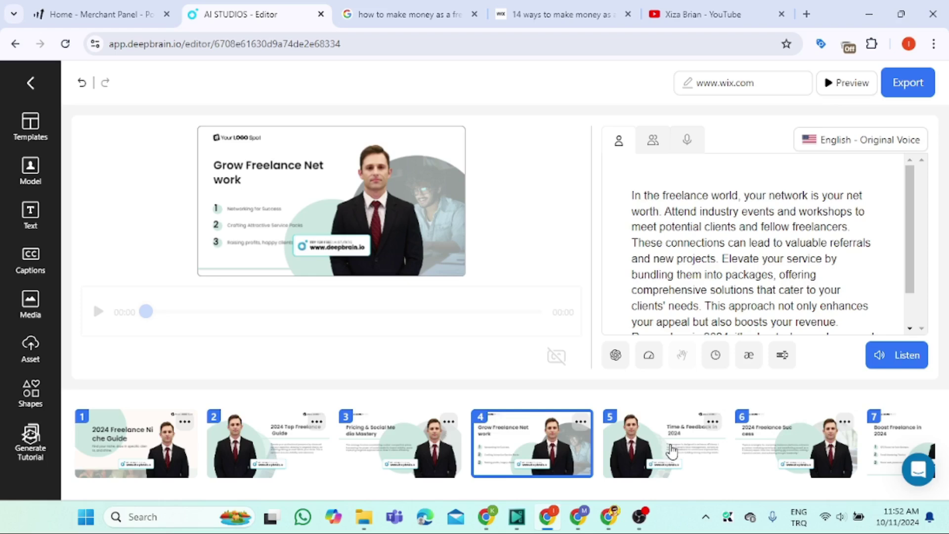
{"action": "left_click", "coordinate": [673, 463]}
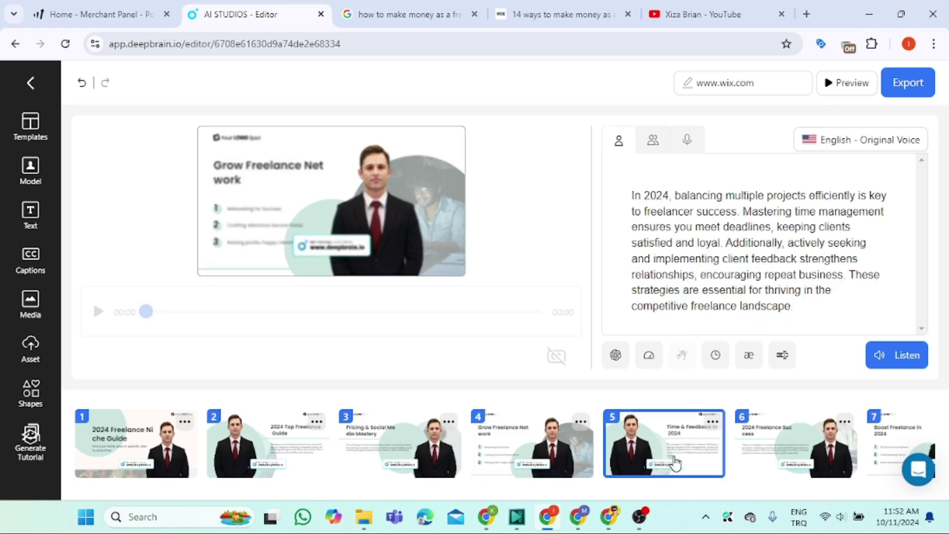
{"action": "left_click", "coordinate": [809, 454]}
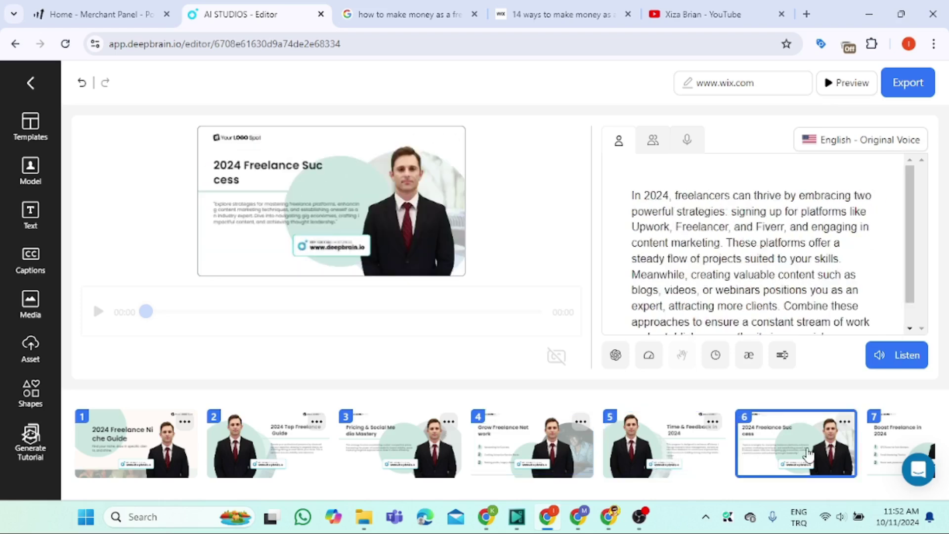
{"action": "left_click", "coordinate": [873, 452]}
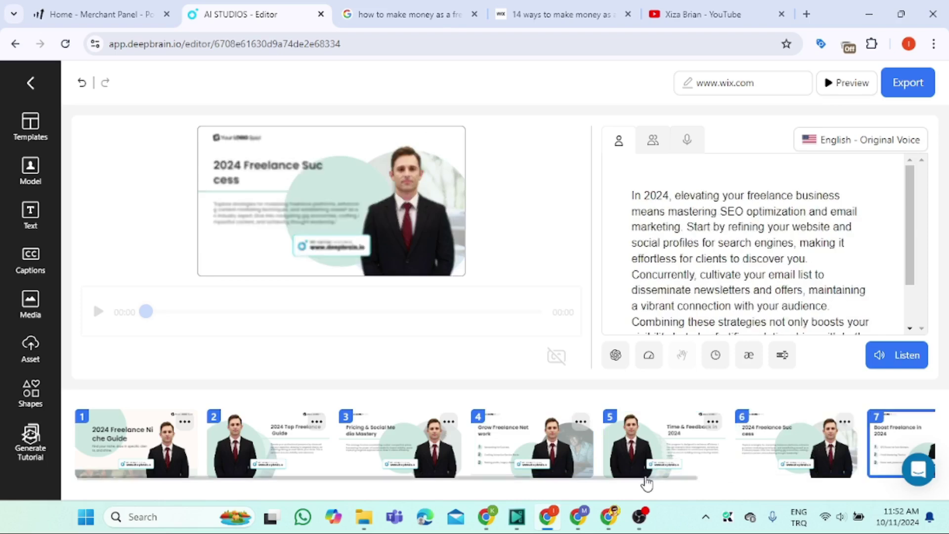
{"action": "left_click_drag", "start_coordinate": [656, 482], "coordinate": [870, 468]}
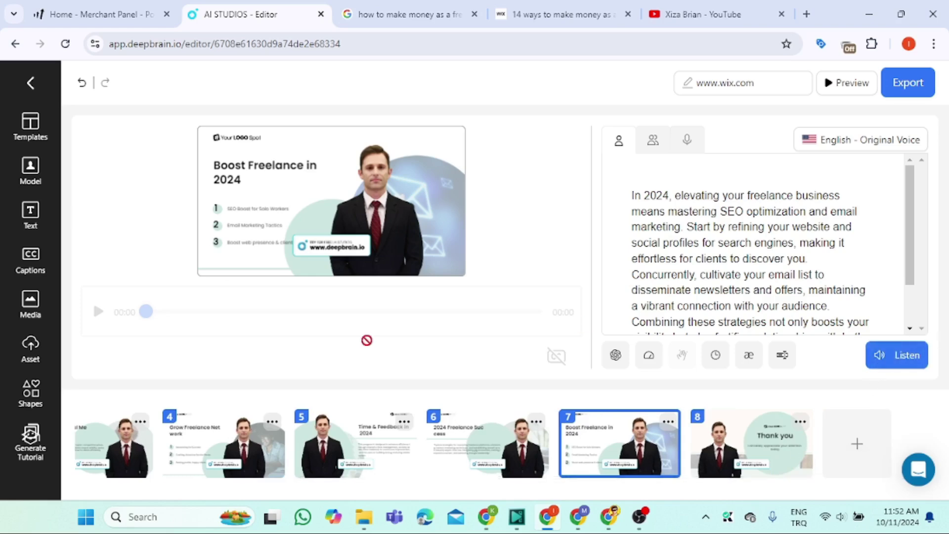
{"action": "left_click", "coordinate": [653, 144]}
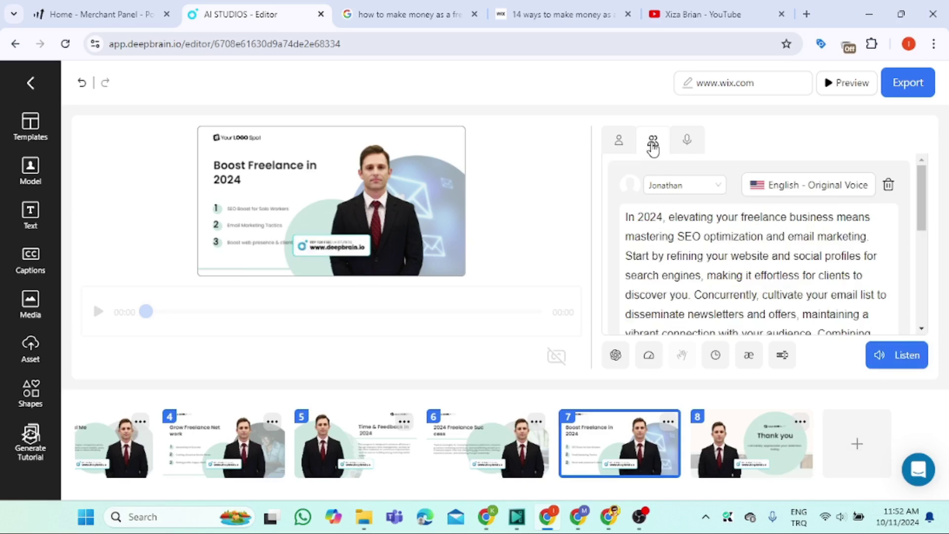
{"action": "left_click", "coordinate": [718, 193]}
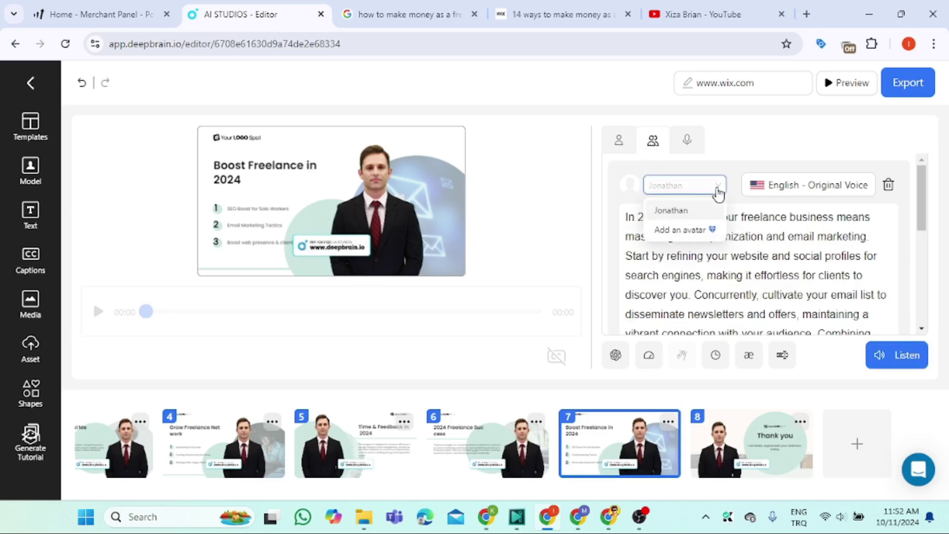
{"action": "left_click", "coordinate": [683, 234]}
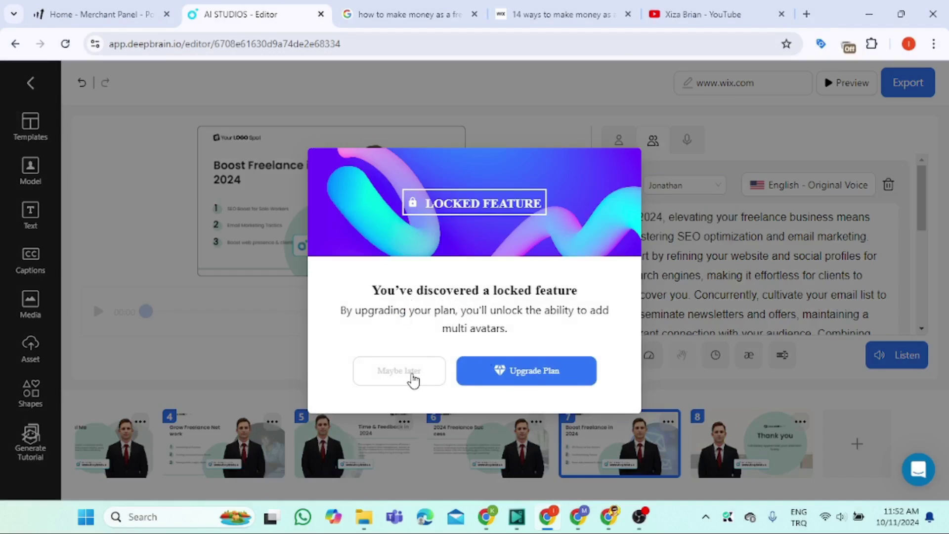
{"action": "left_click", "coordinate": [411, 379]}
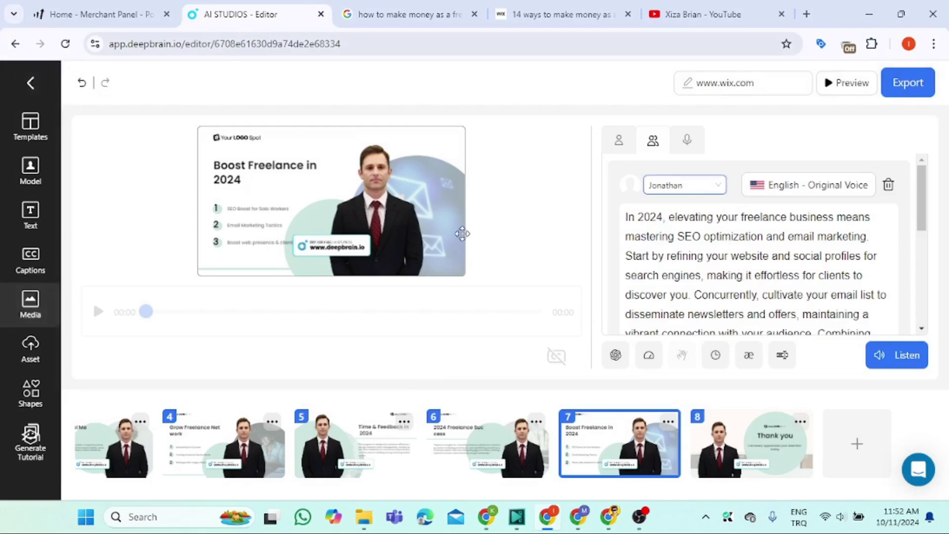
{"action": "left_click", "coordinate": [618, 142]}
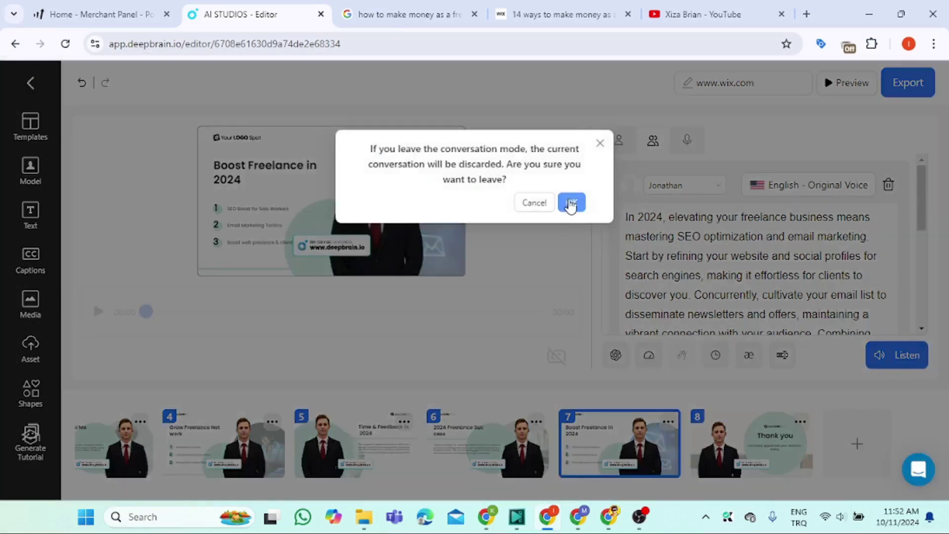
{"action": "left_click", "coordinate": [564, 202]}
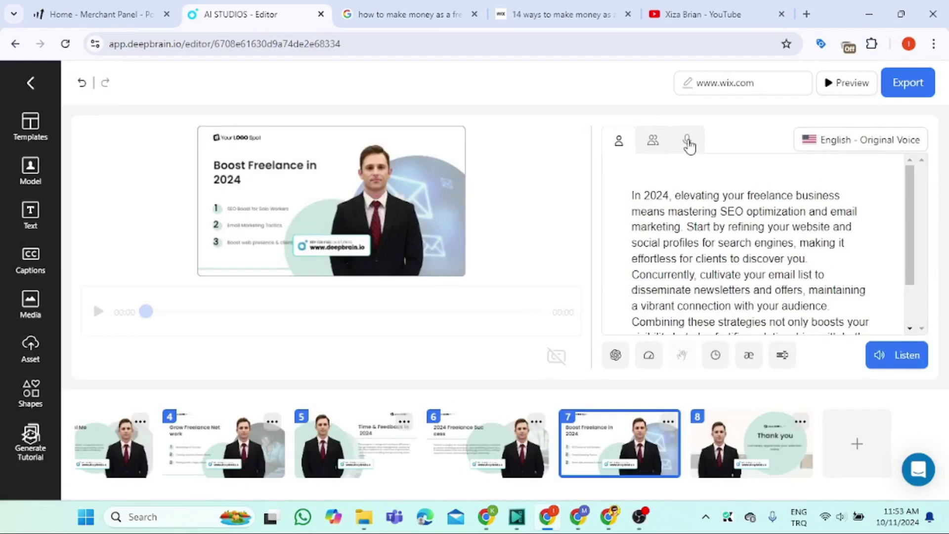
Switch scene 7's narration to uploaded or recorded audio, then preview the whole video and close it
{"action": "left_click", "coordinate": [688, 143]}
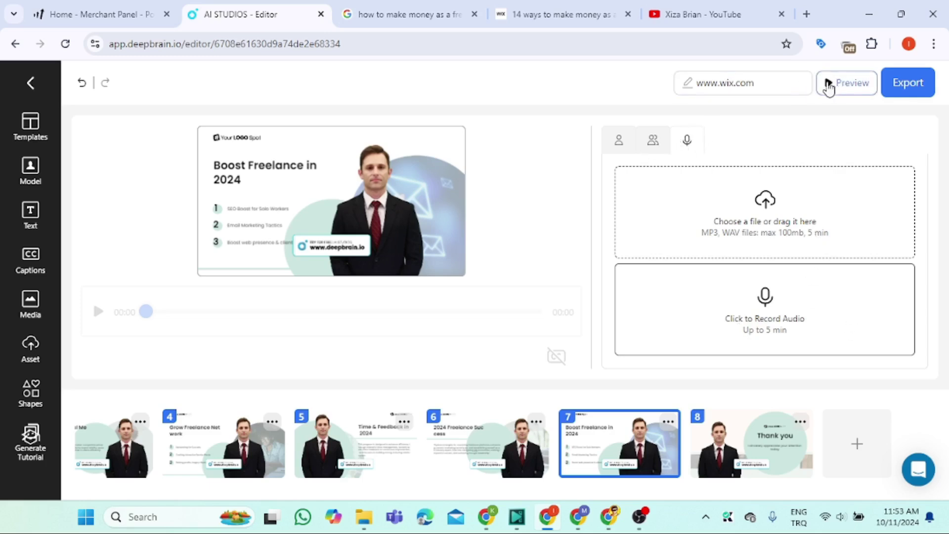
{"action": "left_click", "coordinate": [829, 85]}
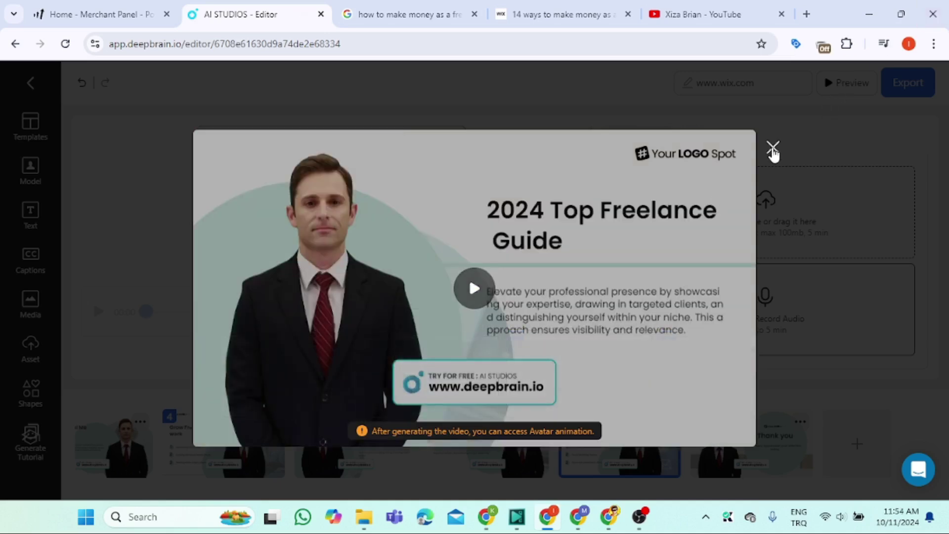
{"action": "left_click", "coordinate": [773, 148]}
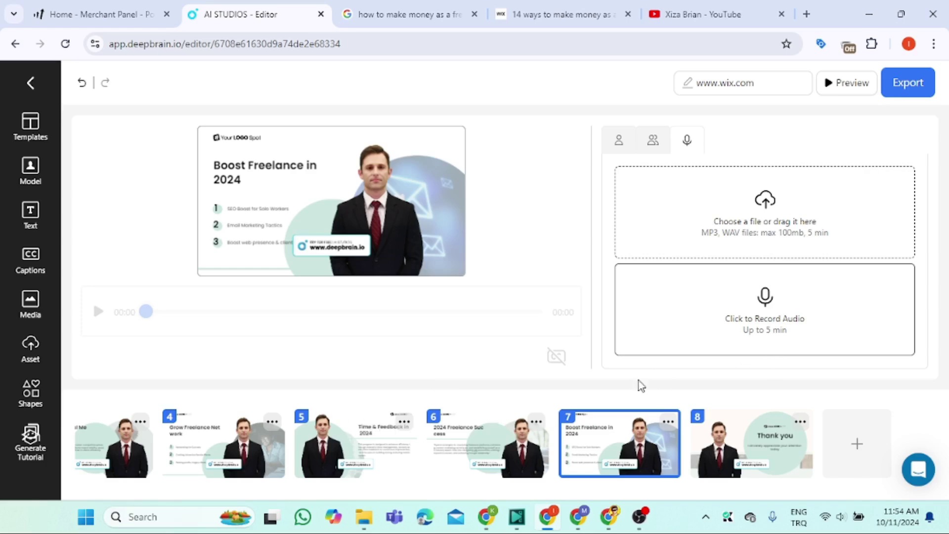
Export the completed eight-scene freelancing avatar presenter video from the editor
{"action": "left_click", "coordinate": [909, 92]}
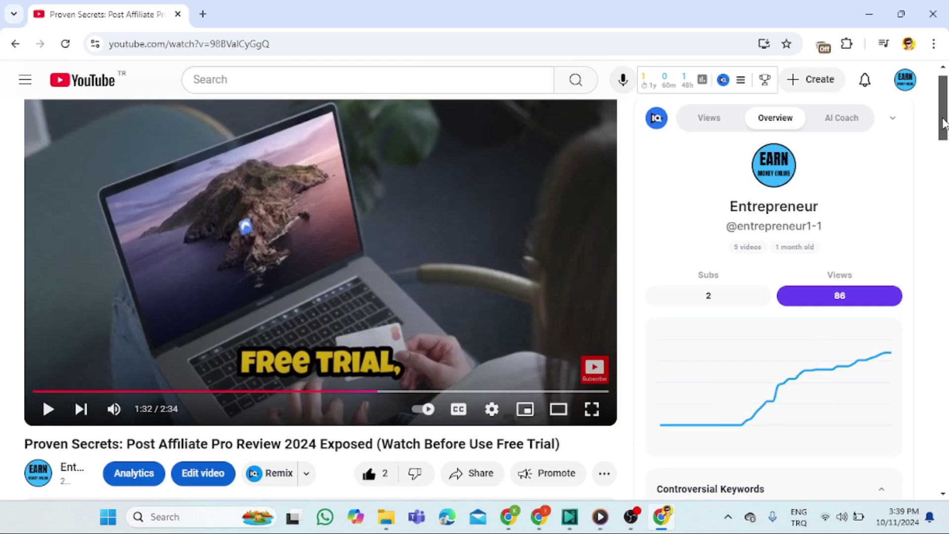
Scroll the Entrepreneur channel's Videos grid to show all five review uploads, including the Post Affiliate Pro review
{"action": "left_click_drag", "start_coordinate": [943, 123], "coordinate": [944, 164]}
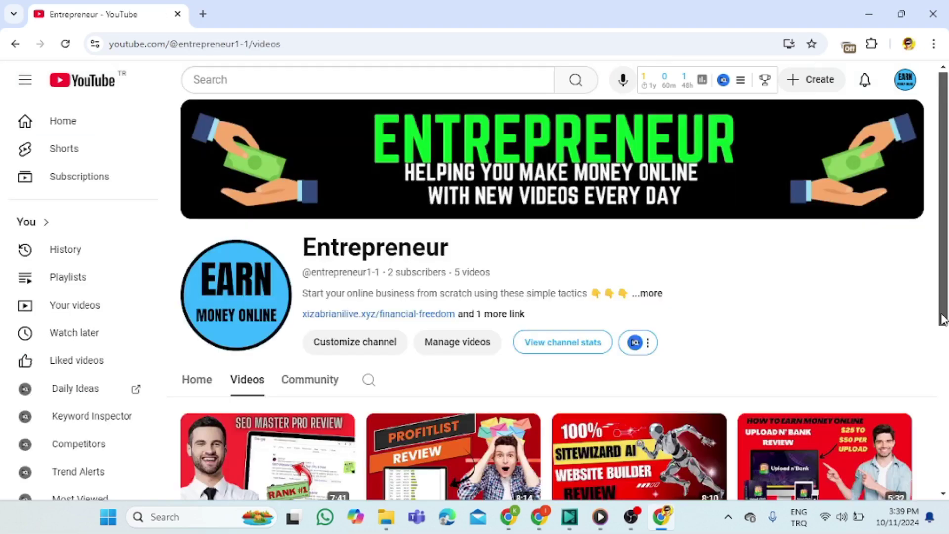
{"action": "scroll", "coordinate": [943, 322], "scroll_direction": "down", "scroll_amount": 3}
{"action": "left_click_drag", "start_coordinate": [943, 327], "coordinate": [939, 394]}
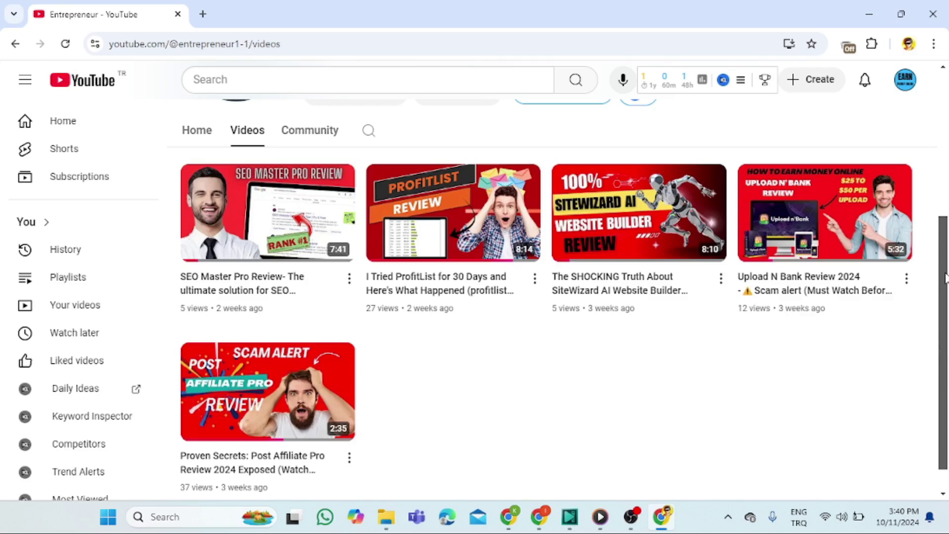
{"action": "scroll", "coordinate": [942, 267], "scroll_direction": "down", "scroll_amount": 1}
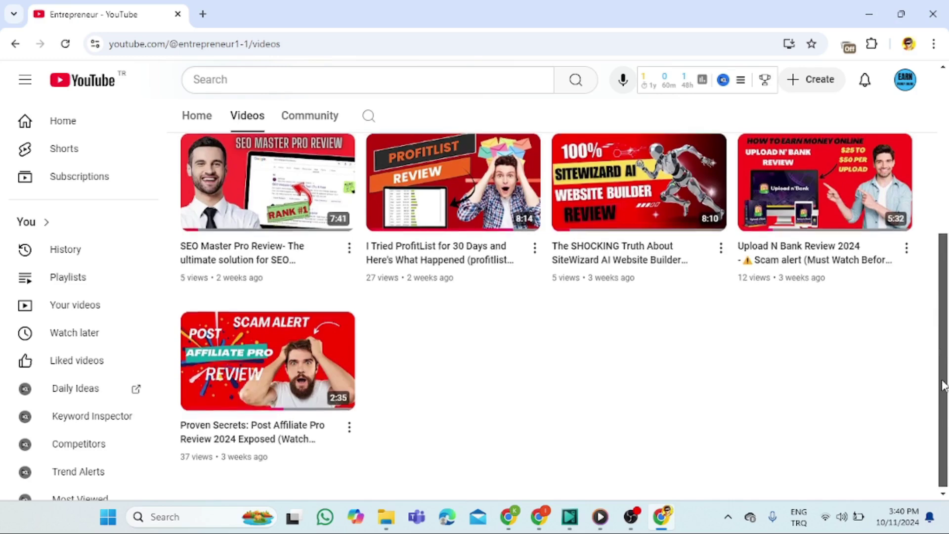
{"action": "mouse_move", "coordinate": [942, 388]}
{"action": "left_mouse_down"}
{"action": "mouse_move", "coordinate": [943, 360]}
{"action": "mouse_move", "coordinate": [938, 402]}
{"action": "left_mouse_up"}
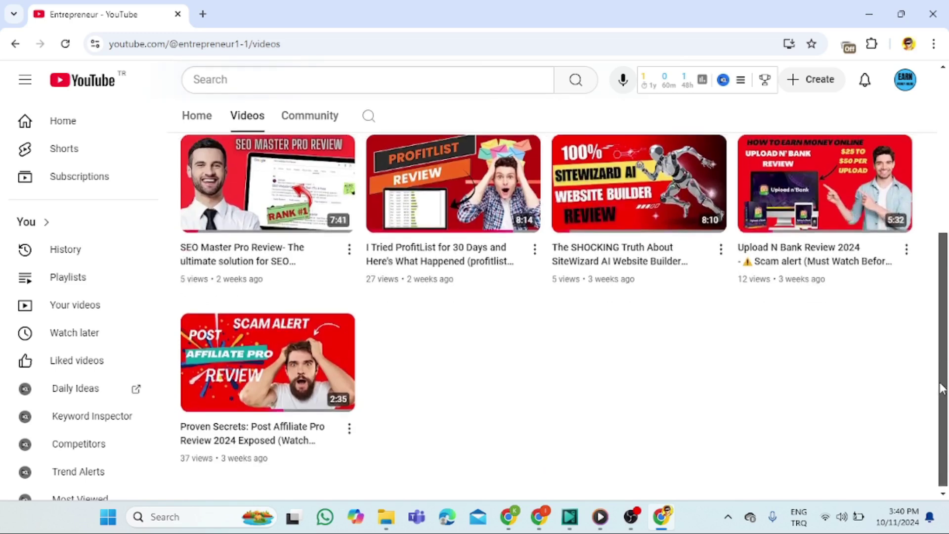
{"action": "scroll", "coordinate": [942, 368], "scroll_direction": "up", "scroll_amount": 1}
{"action": "mouse_move", "coordinate": [254, 209]}
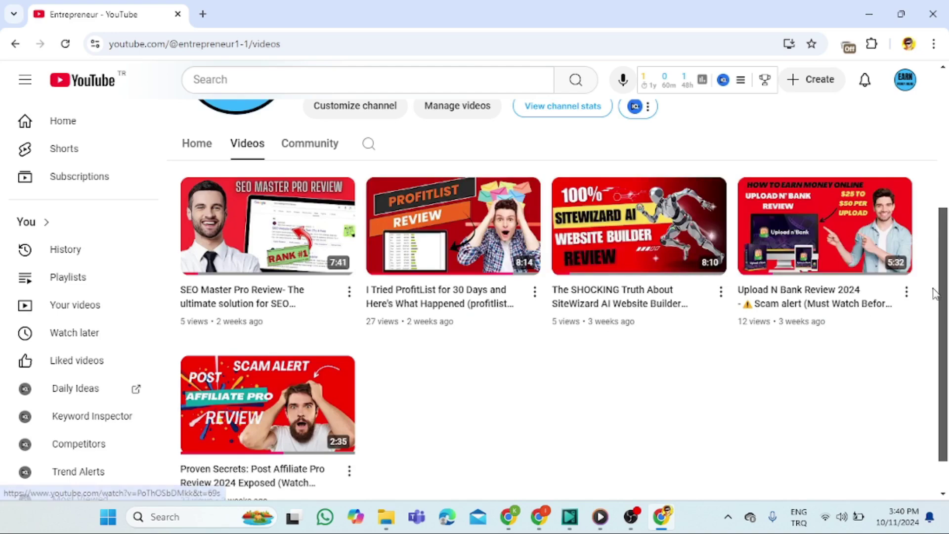
{"action": "left_click_drag", "start_coordinate": [939, 292], "coordinate": [943, 339]}
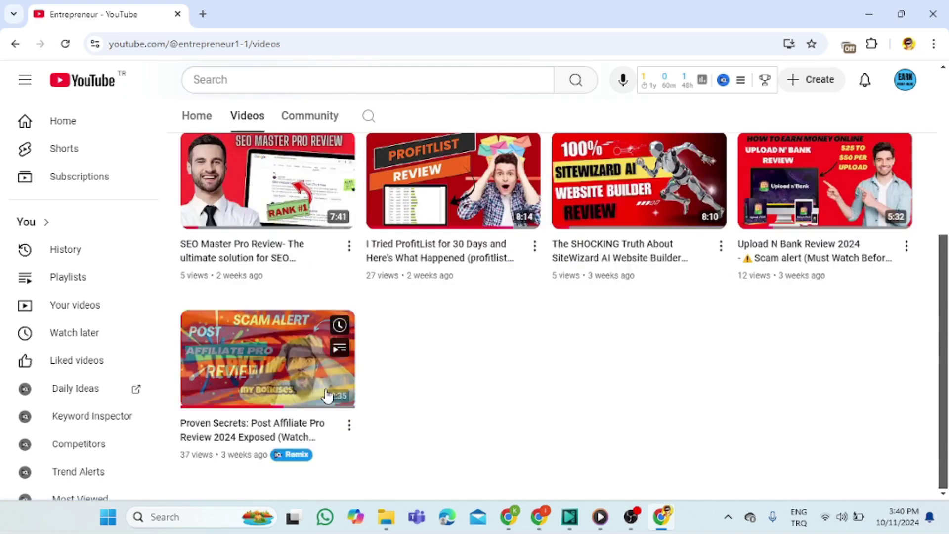